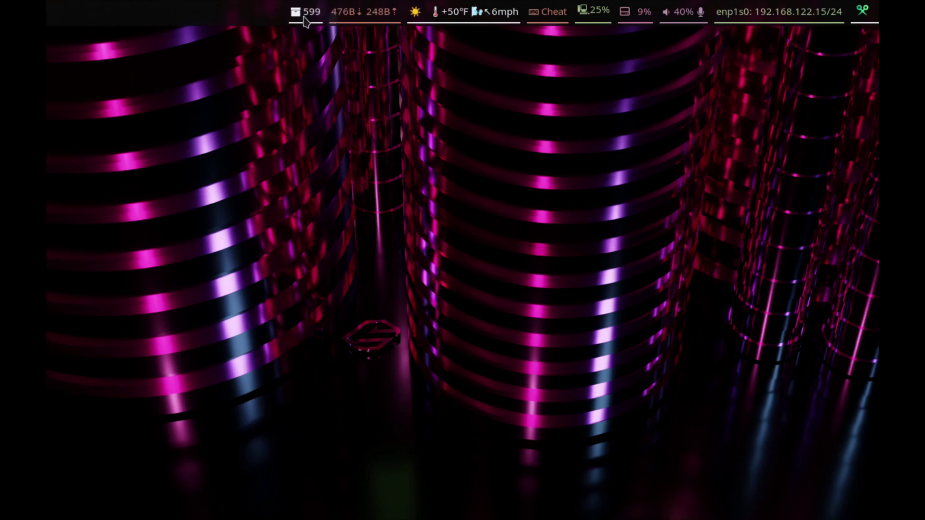
- Open the Hyprland keybindings cheat sheet from the Cheat module in the top bar
click(559, 13)
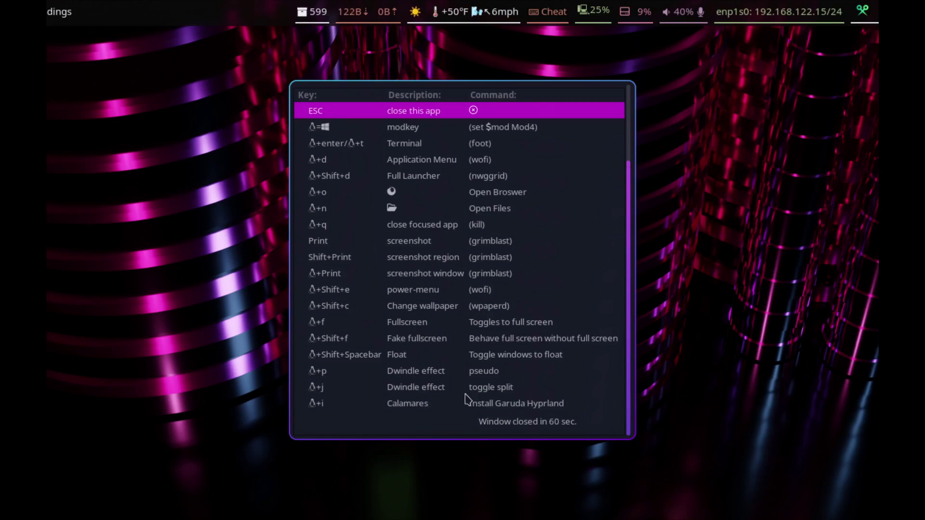
key(super+d)
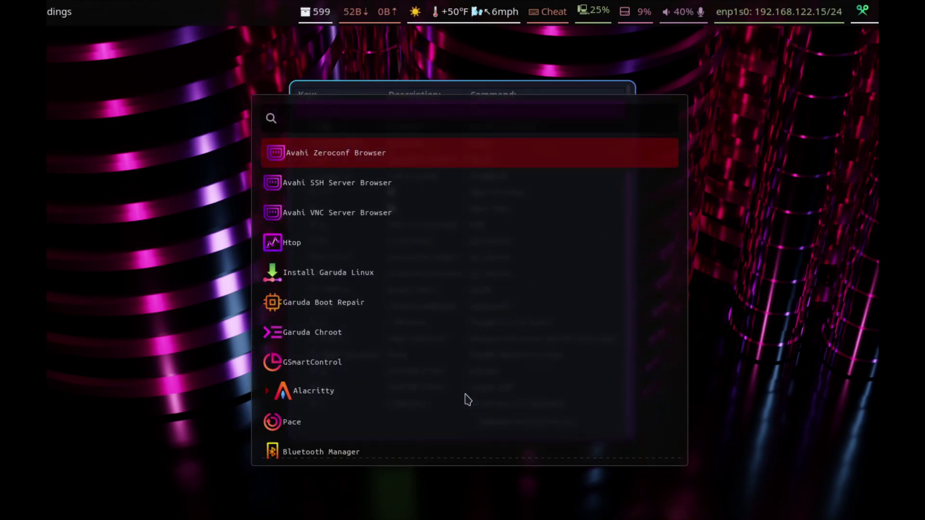
text(ins)
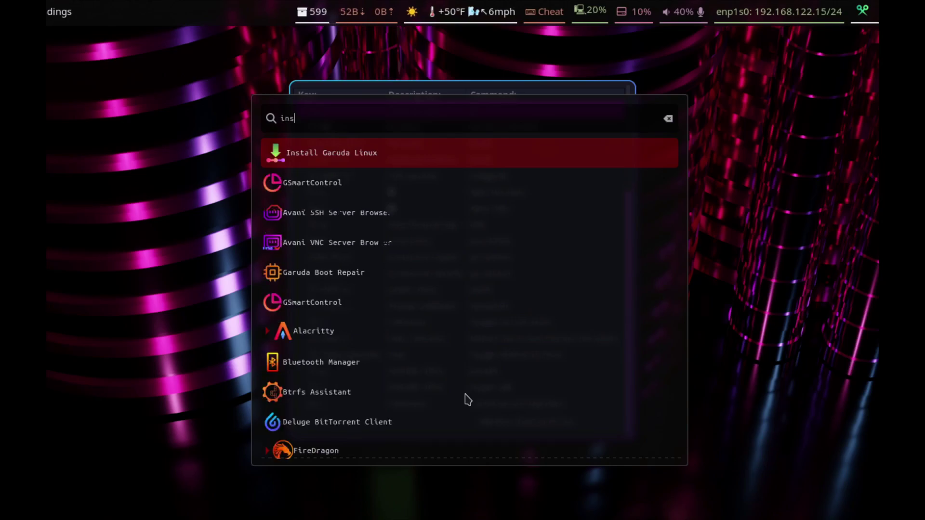
key(Return)
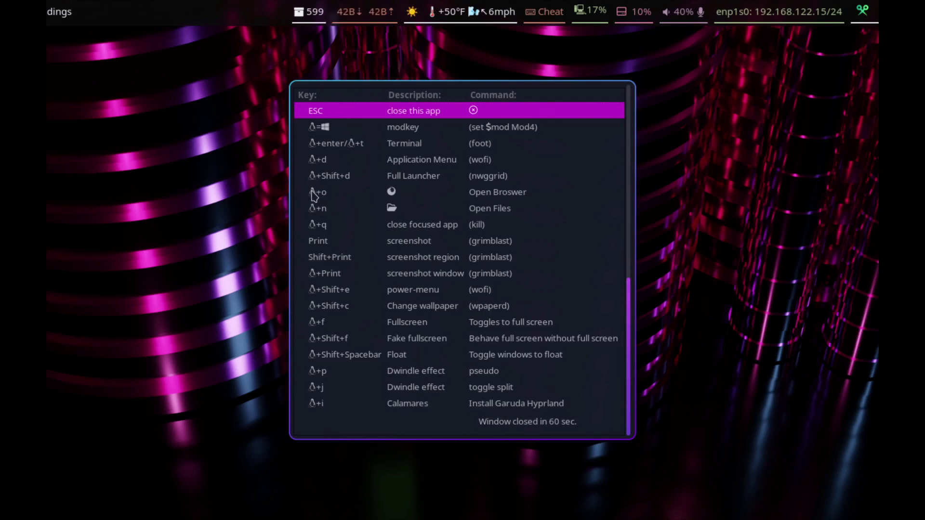
- Close the cheat sheet, search wofi for 'terminal' and launch Alacritty
key(super+d)
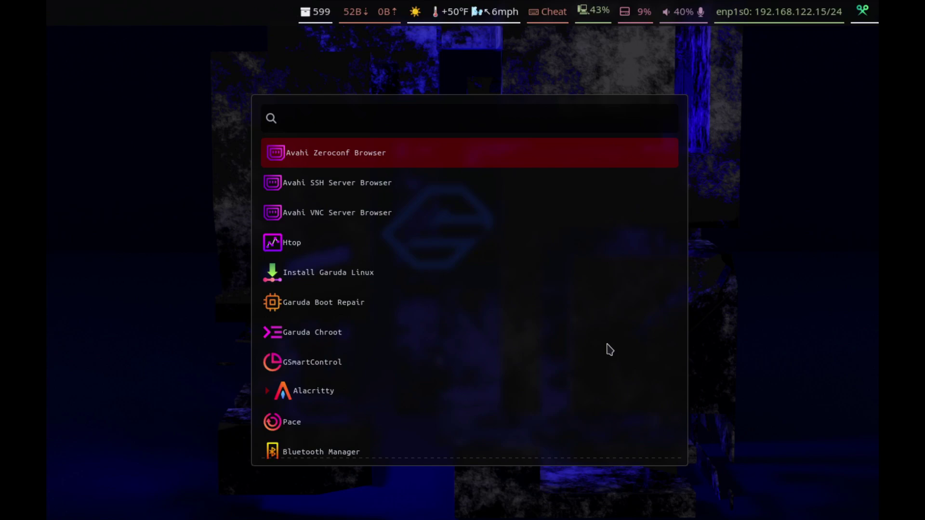
text(in)
key(Return)
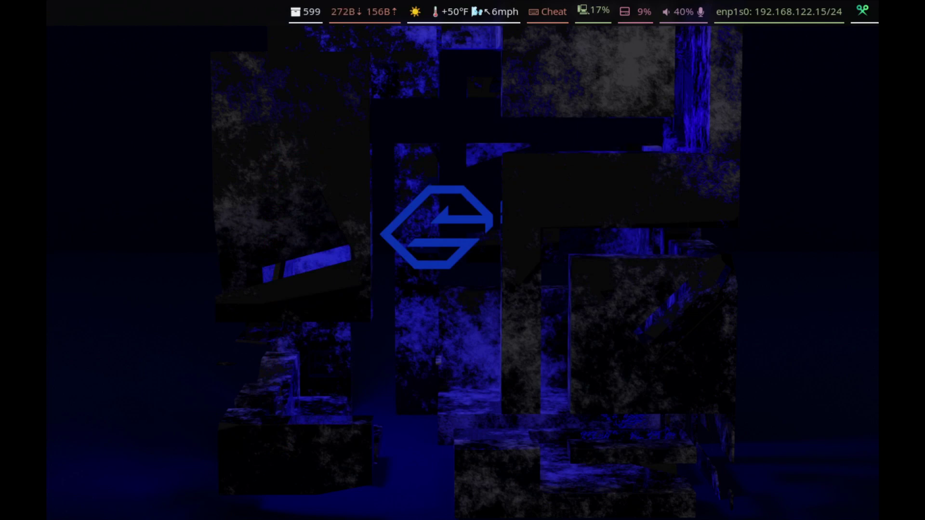
key(super+d)
text(ter)
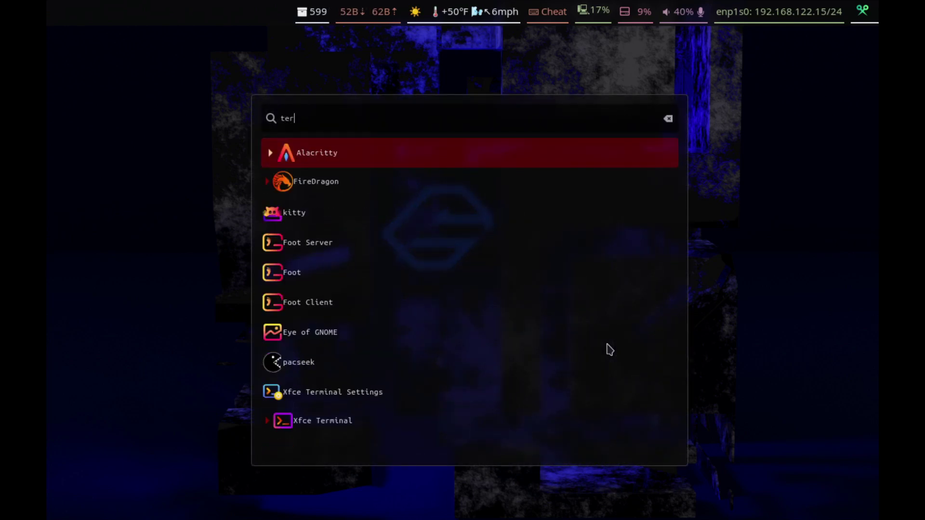
text(minal)
key(Return)
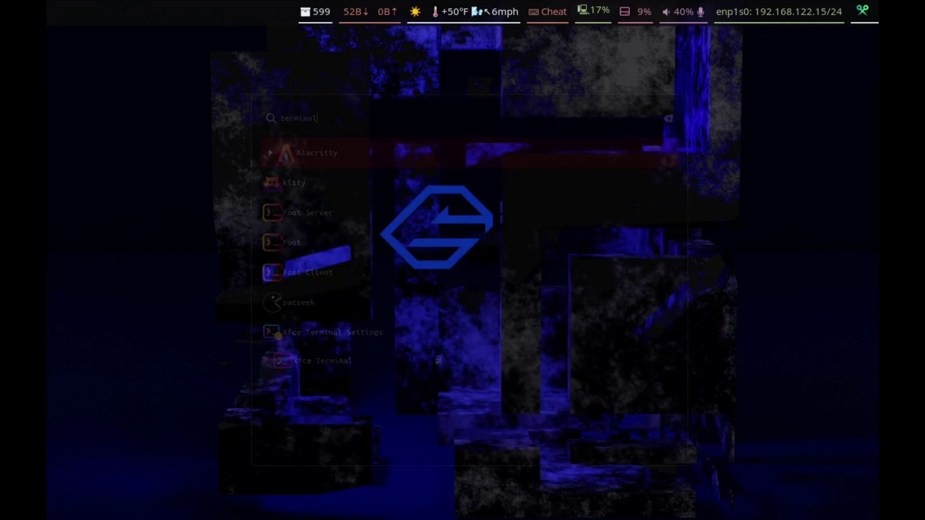
text(sudo -E calamares)
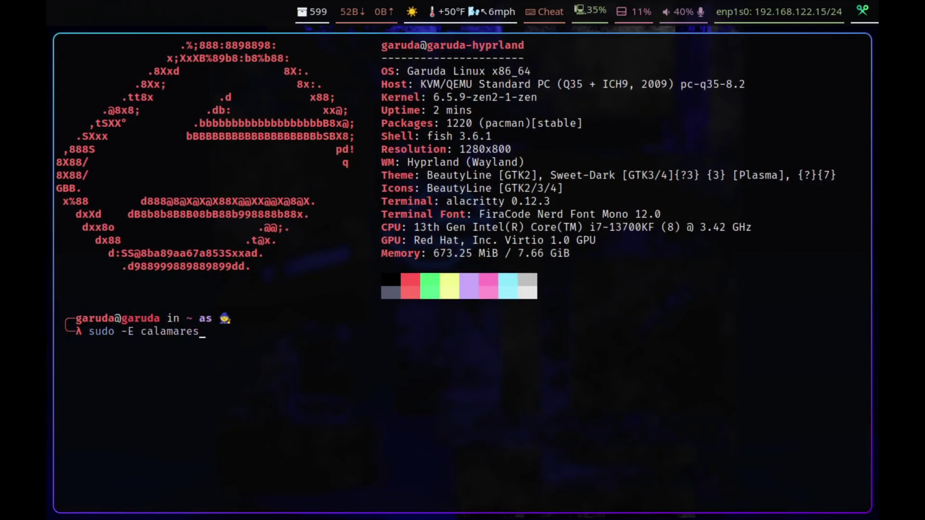
- Launch Calamares via 'sudo -E calamares', keep American English, and make it fullscreen
key(Return)
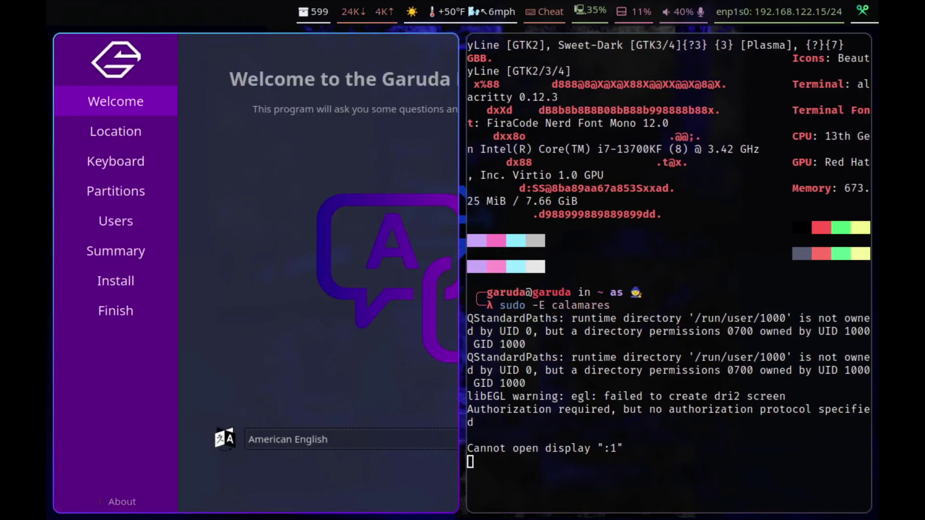
key(space)
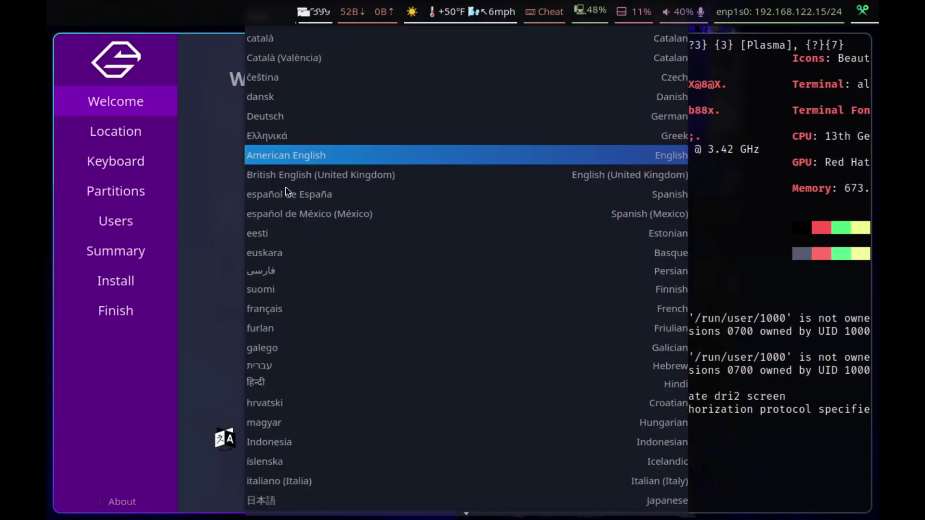
click(214, 262)
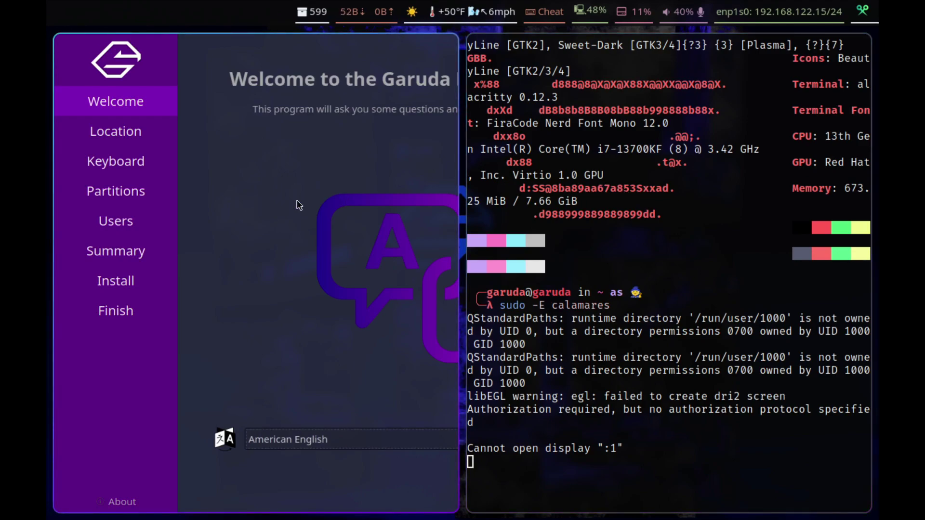
key(super+f)
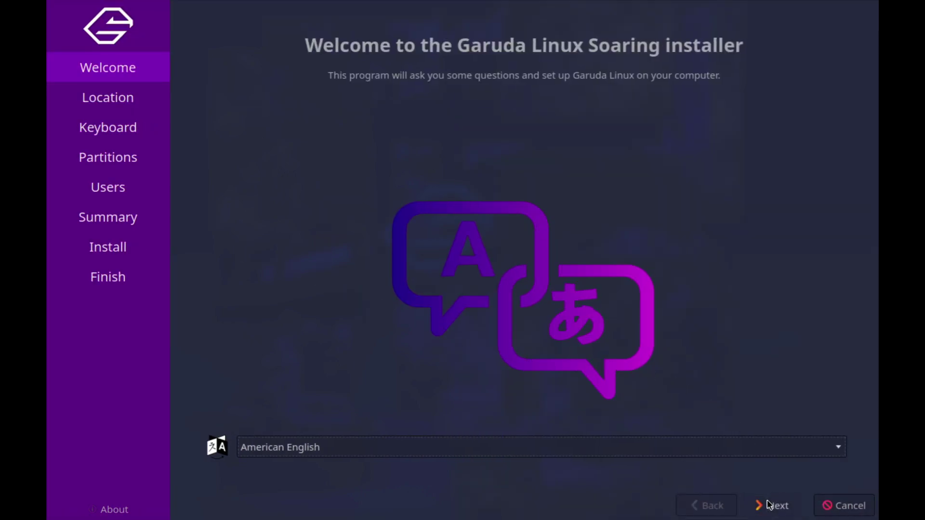
- Accept America/Los Angeles location and English (US) keyboard to reach Partitions
click(766, 511)
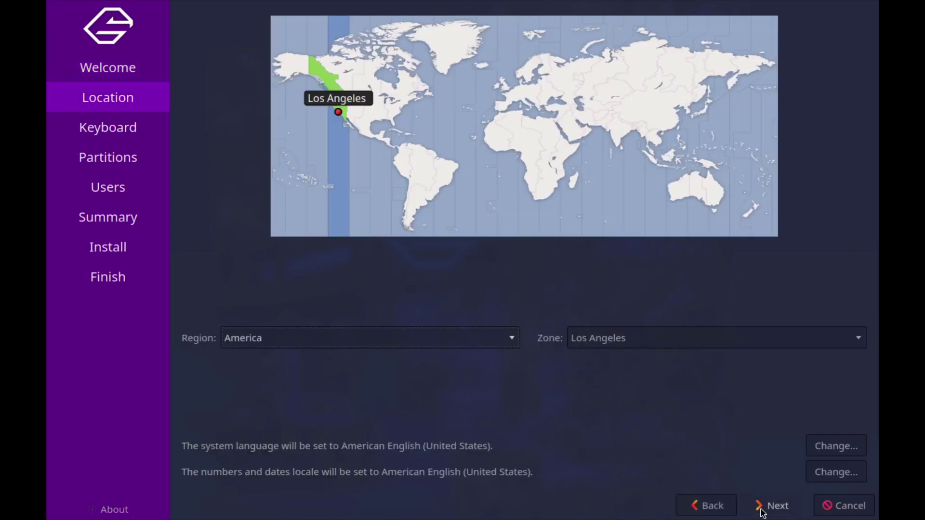
click(763, 511)
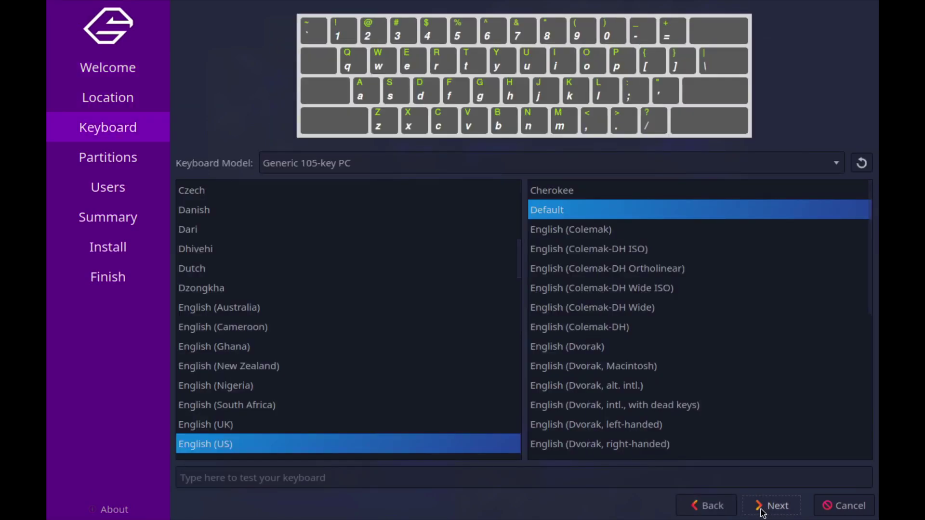
click(761, 511)
- Choose Erase disk with Swap (with Hibernate)
click(221, 71)
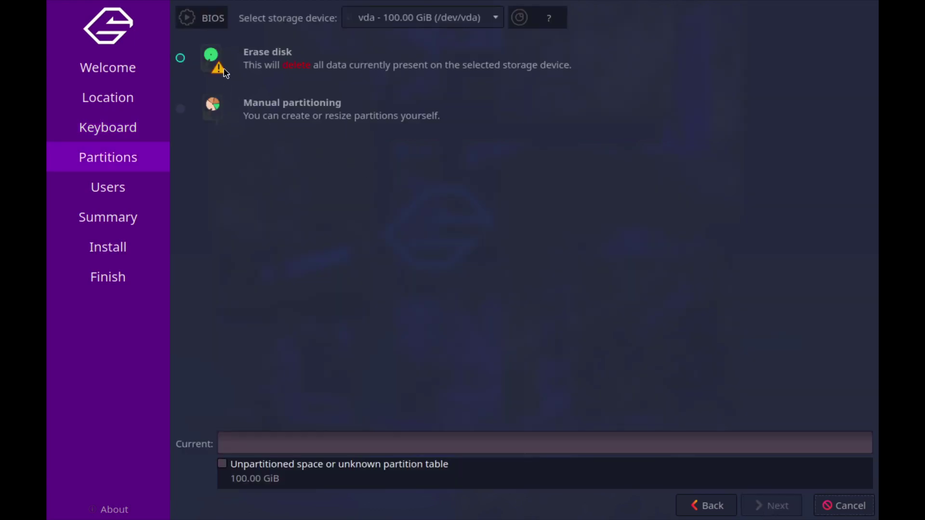
click(324, 108)
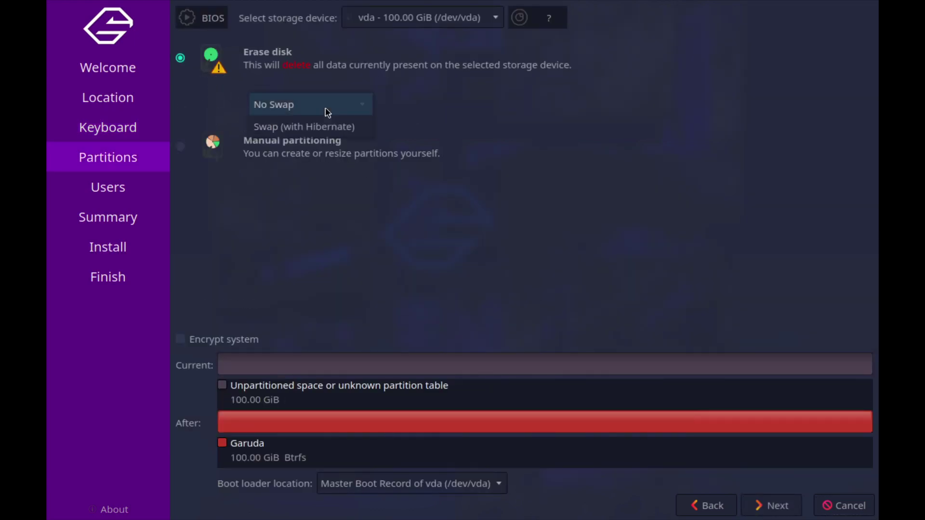
click(303, 128)
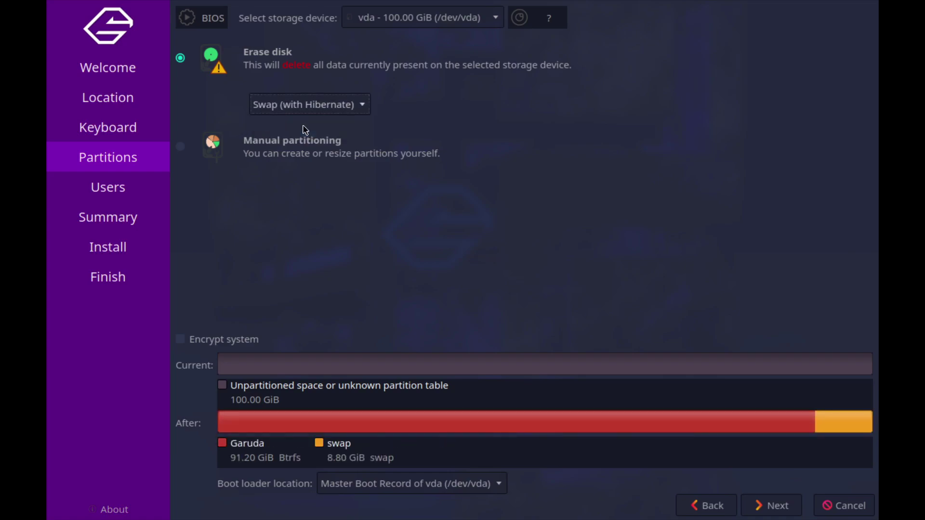
- Enter user gosh, computer name goshpc and a matching password, then continue to Summary
click(770, 505)
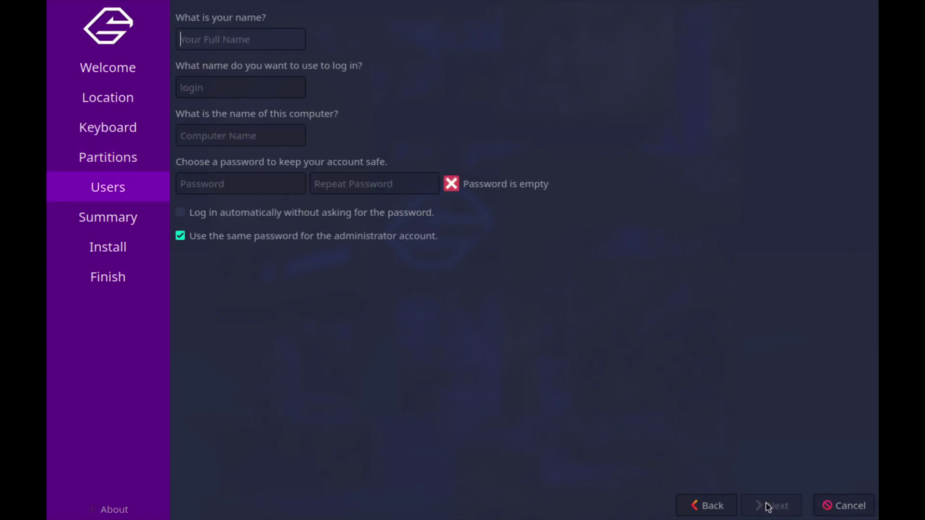
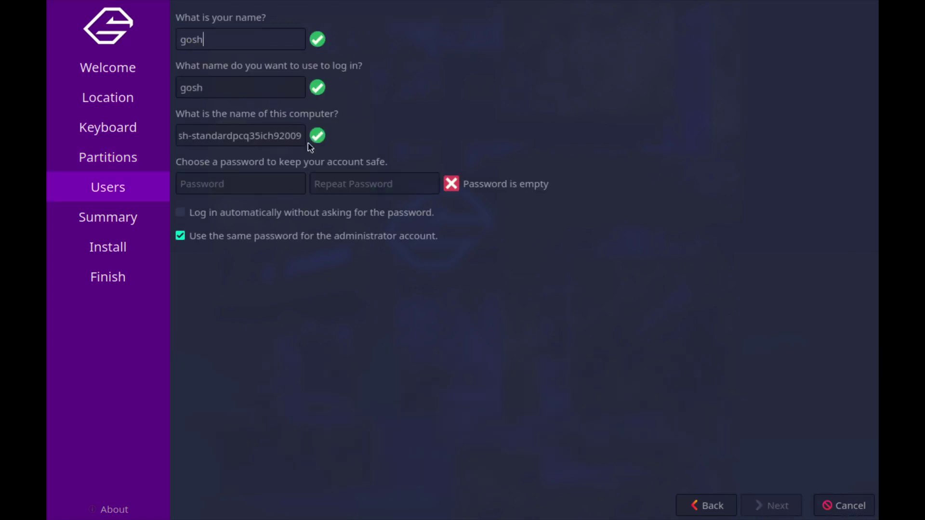
key(Tab)
key(Tab)
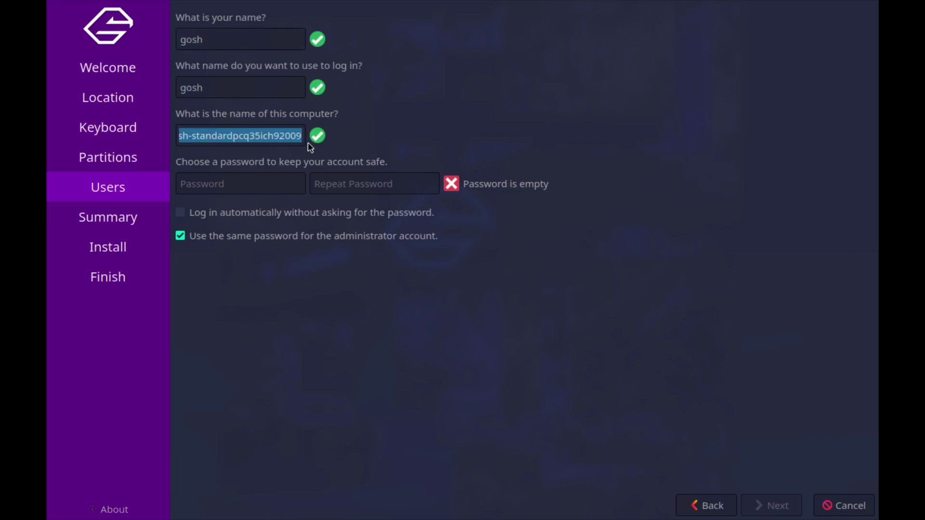
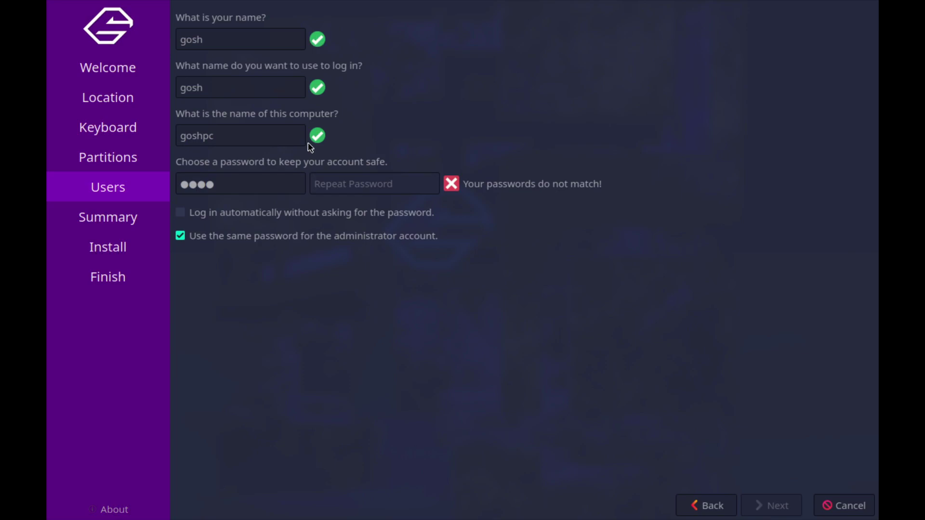
key(Tab)
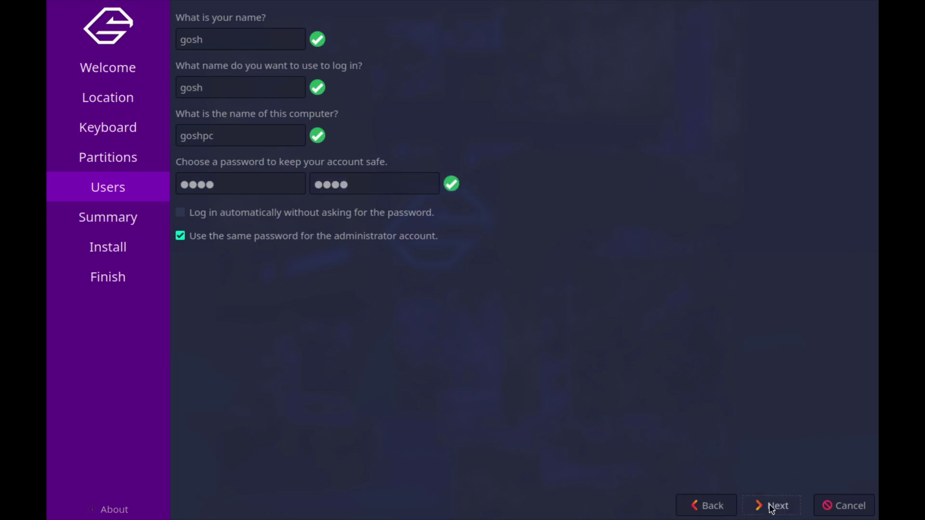
click(772, 508)
- Confirm erasing the disk, then finish with Restart now ticked
click(768, 510)
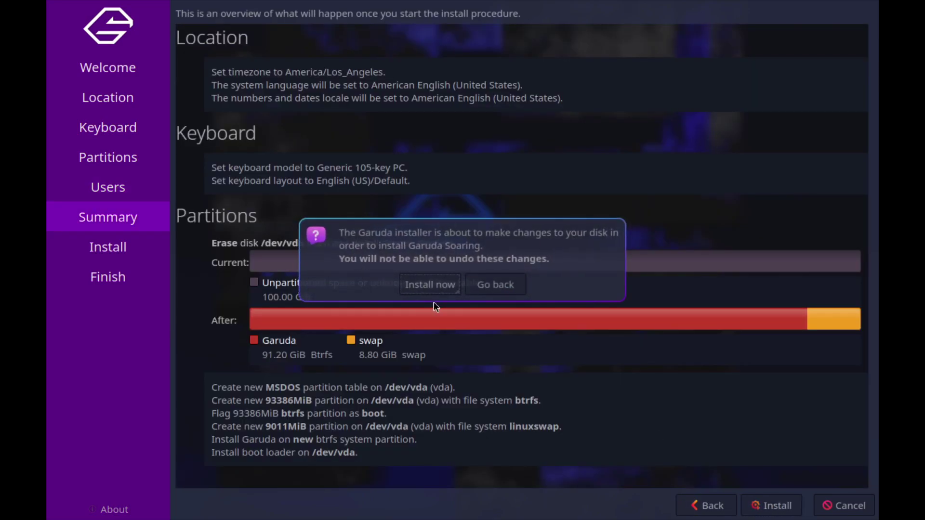
click(429, 289)
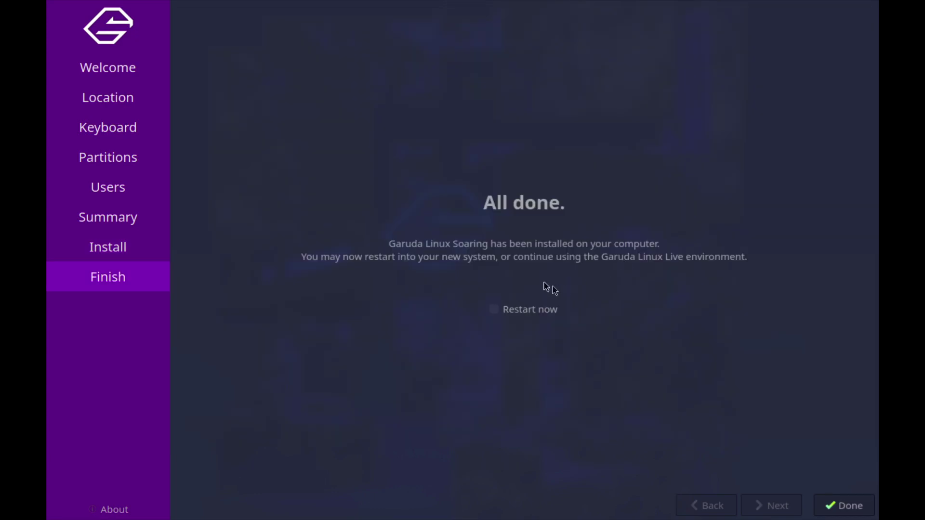
click(515, 313)
click(844, 509)
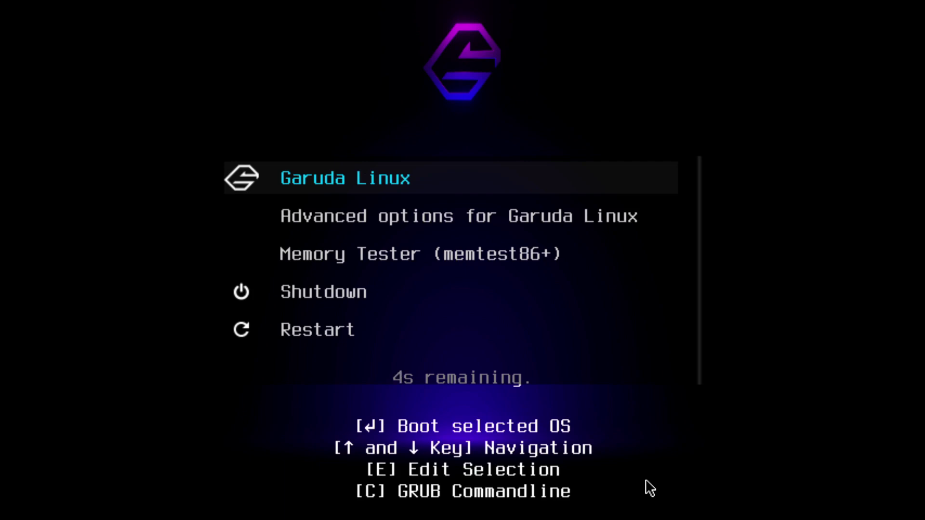
- Boot the Garuda Linux entry from the GRUB menu into Hyprland
key(Return)
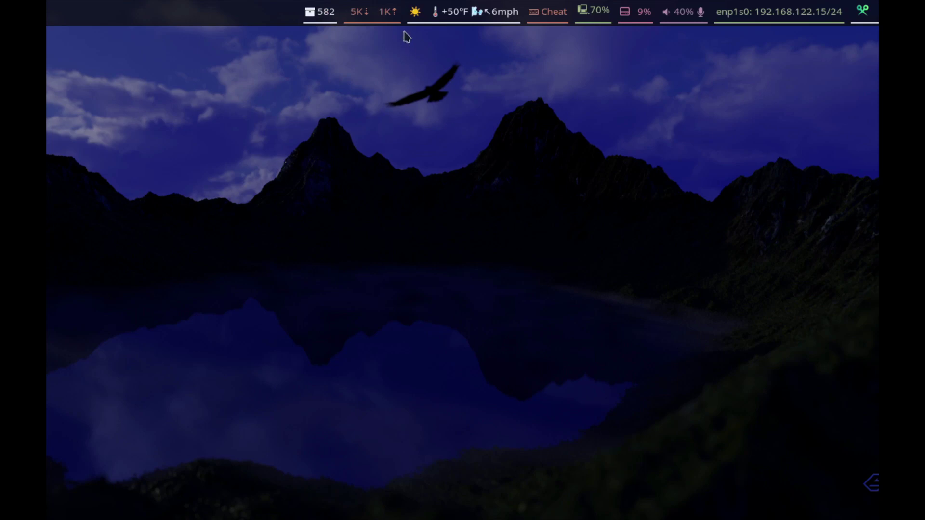
- Toggle the keybinding cheat sheet open and closed twice, leaving it closed
click(531, 14)
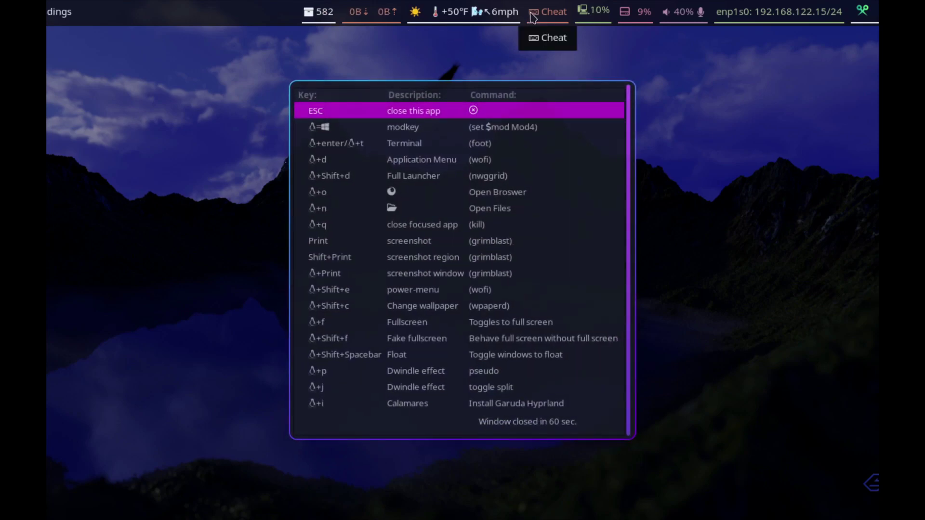
click(531, 14)
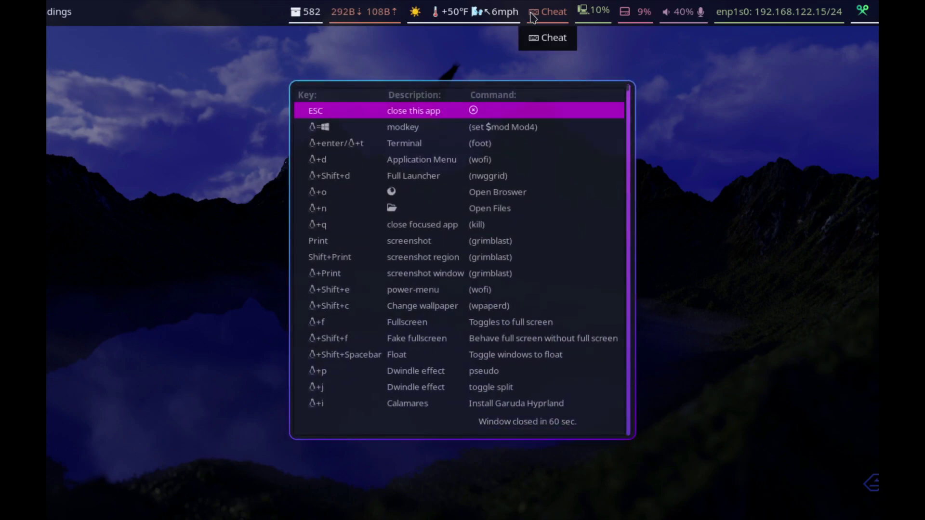
click(532, 14)
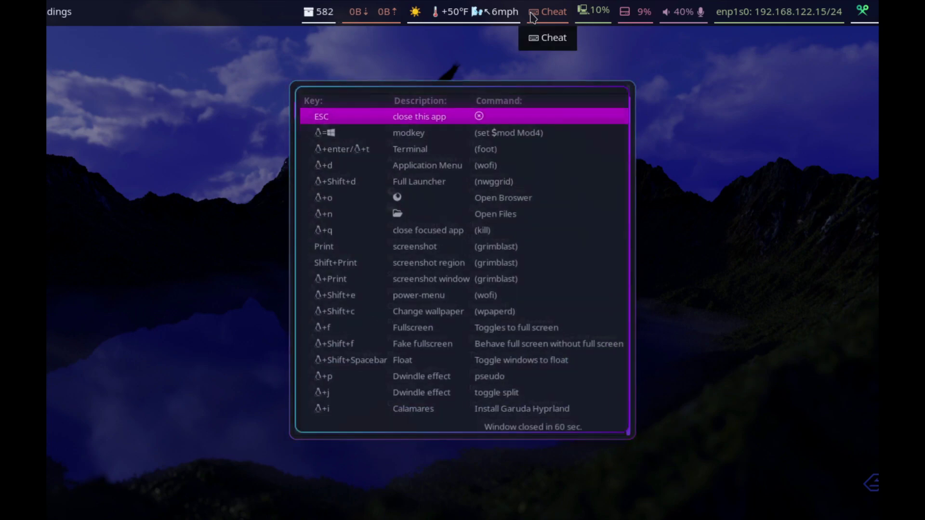
click(531, 15)
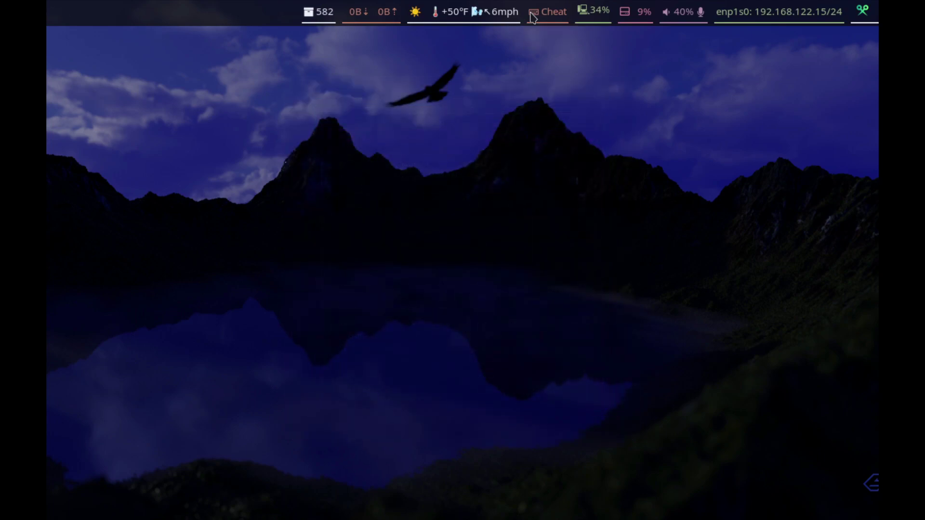
- Open Thunar on the home folder, view its About dialog (version 4.18.8), then close Thunar
key(super+shift+Return)
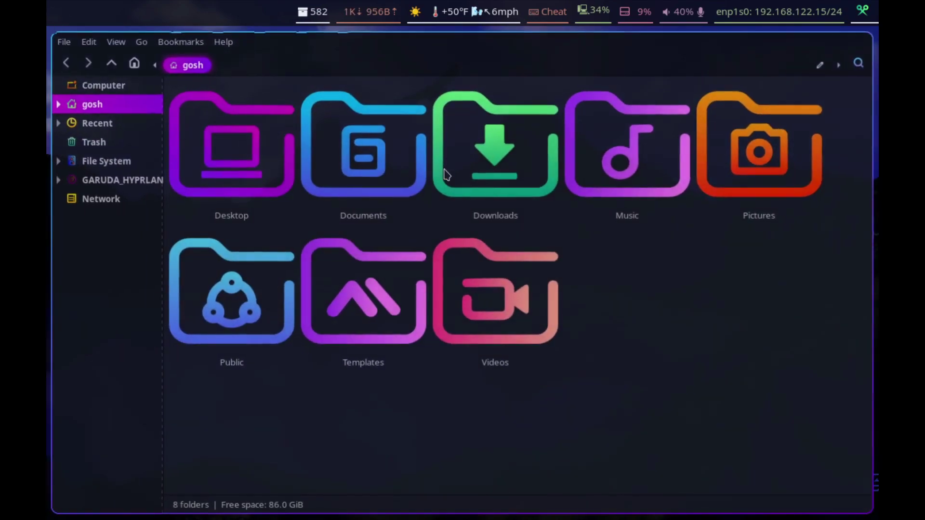
click(224, 43)
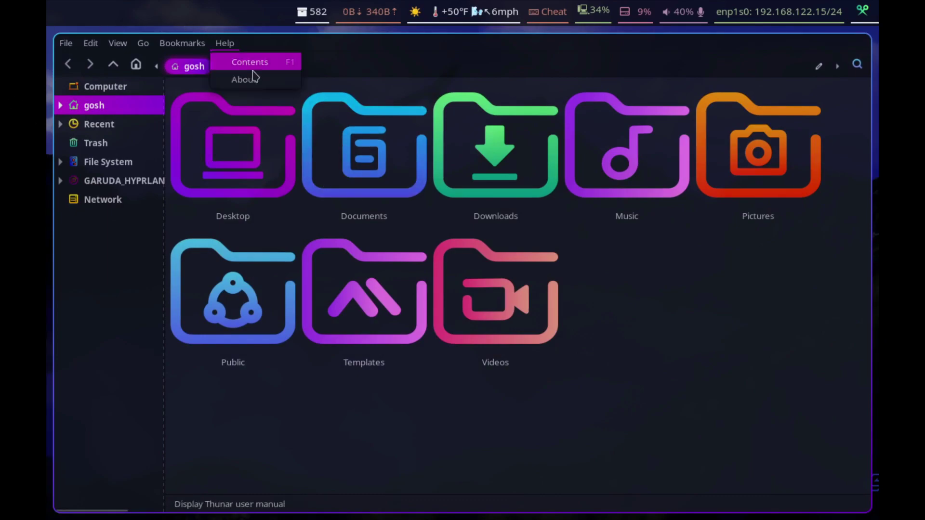
click(244, 79)
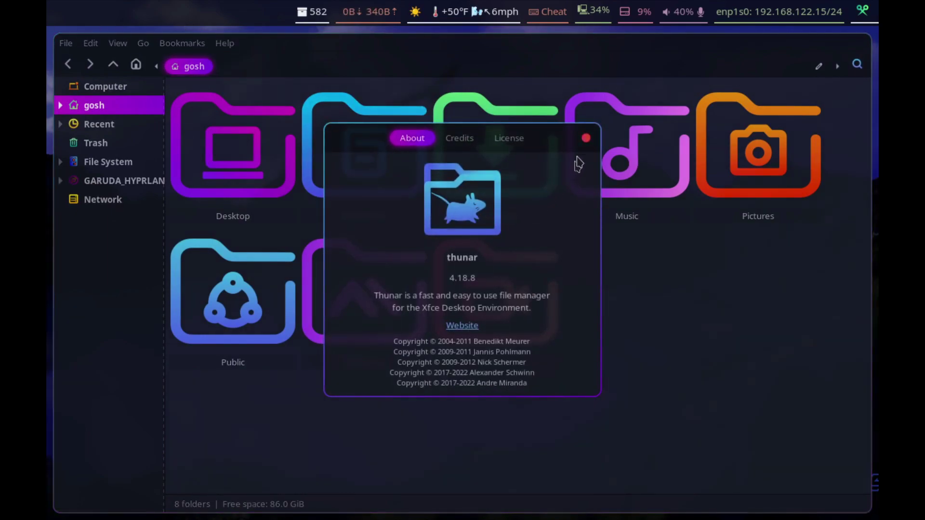
click(586, 140)
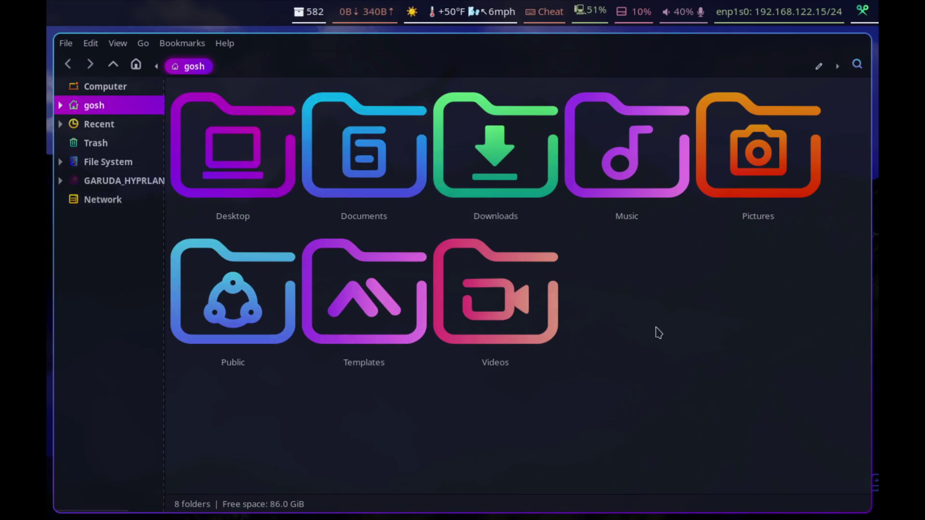
key(super+q)
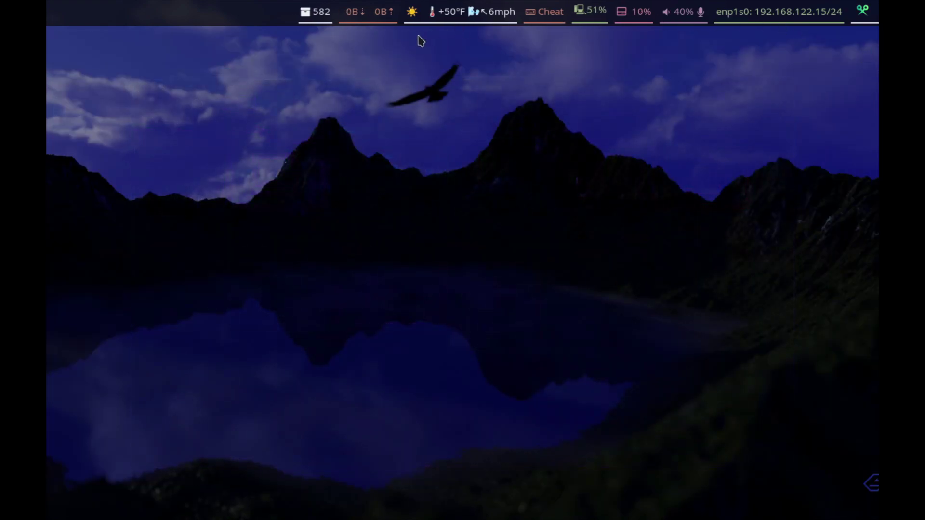
click(551, 13)
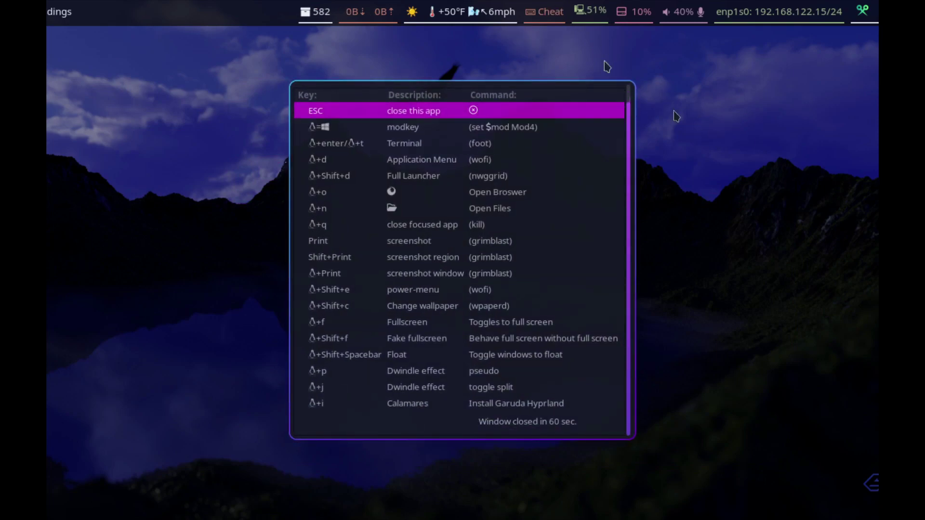
click(534, 29)
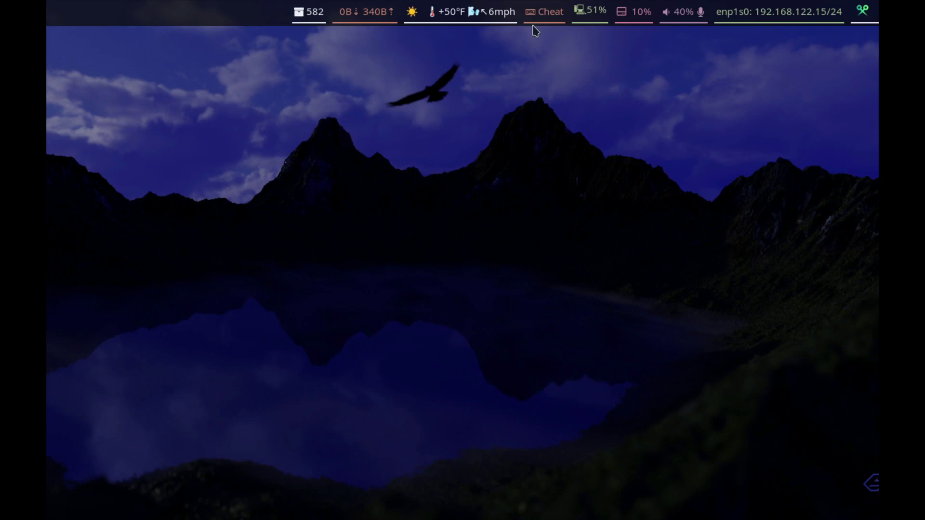